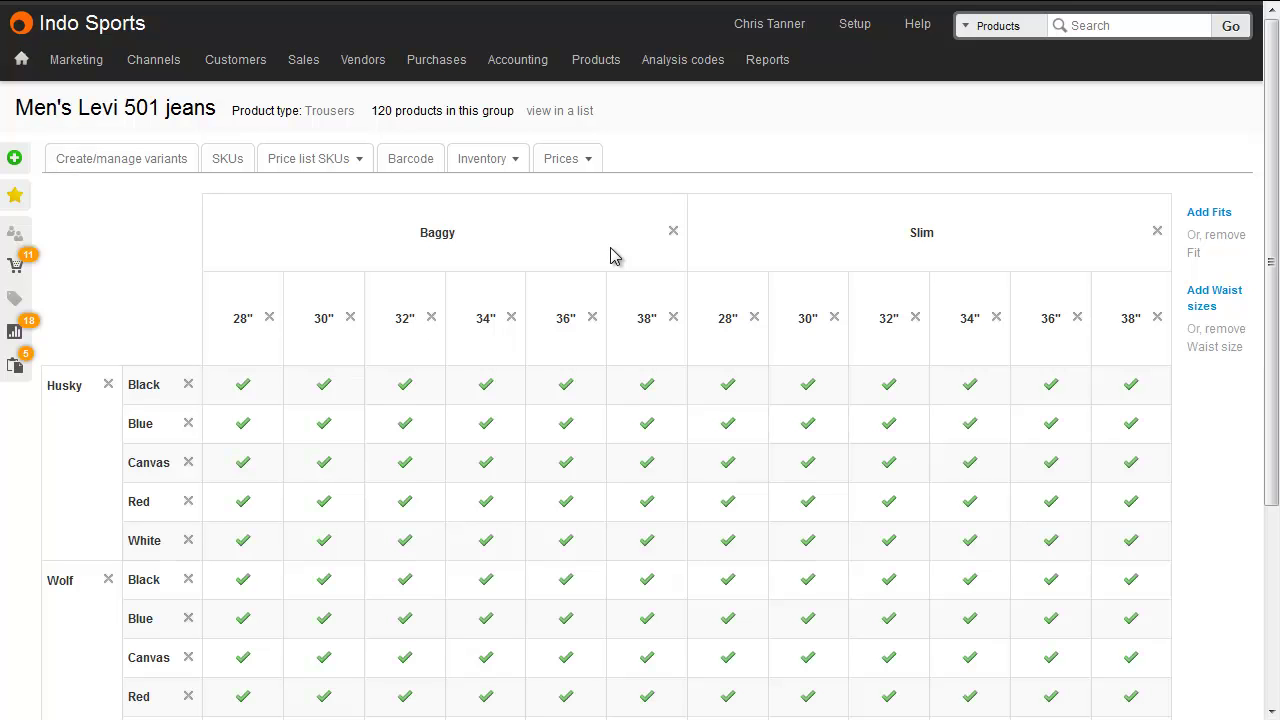
Step: Show all 120 jeans products as one list and export them to an Excel 95-2000 xls file
click(584, 116)
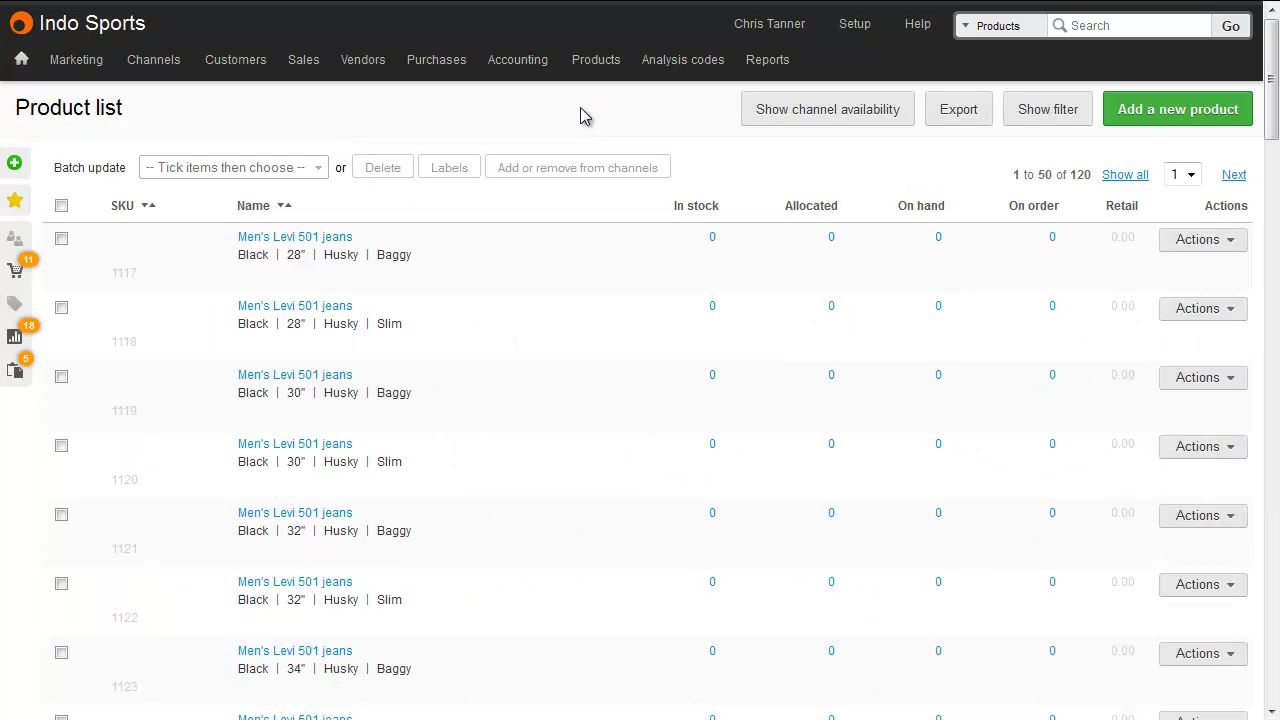
click(1148, 184)
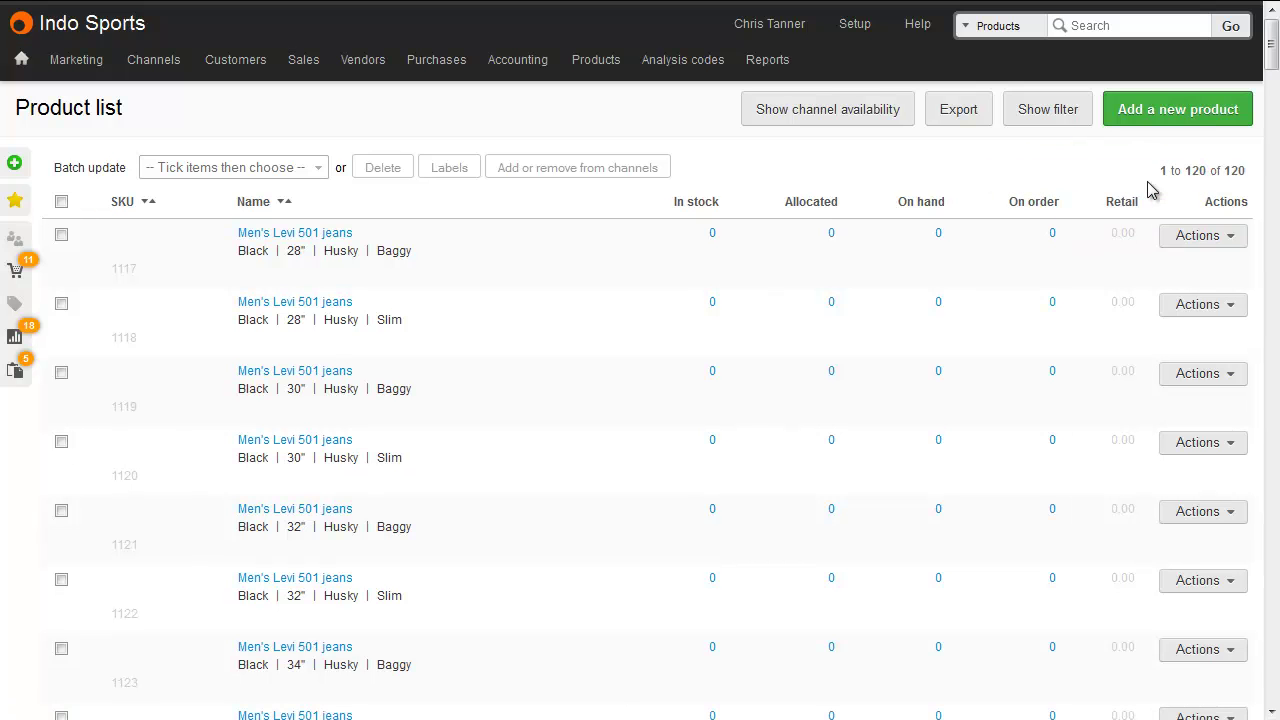
click(957, 112)
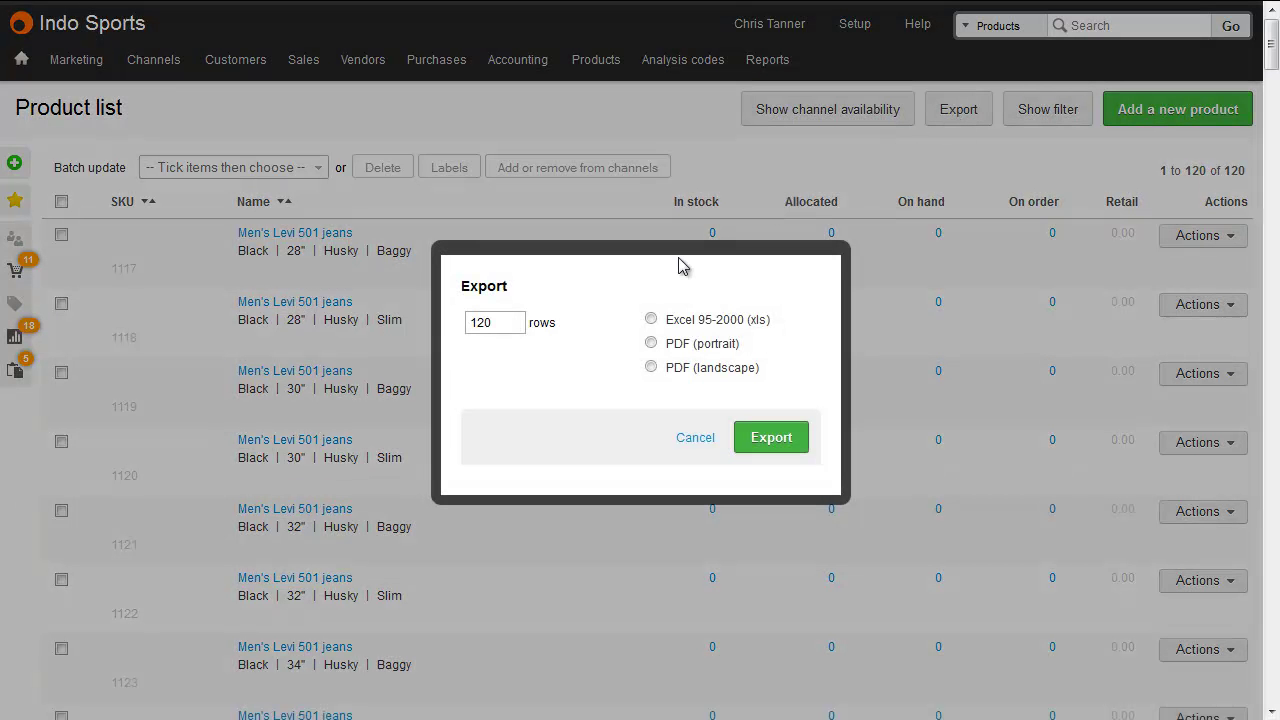
click(670, 322)
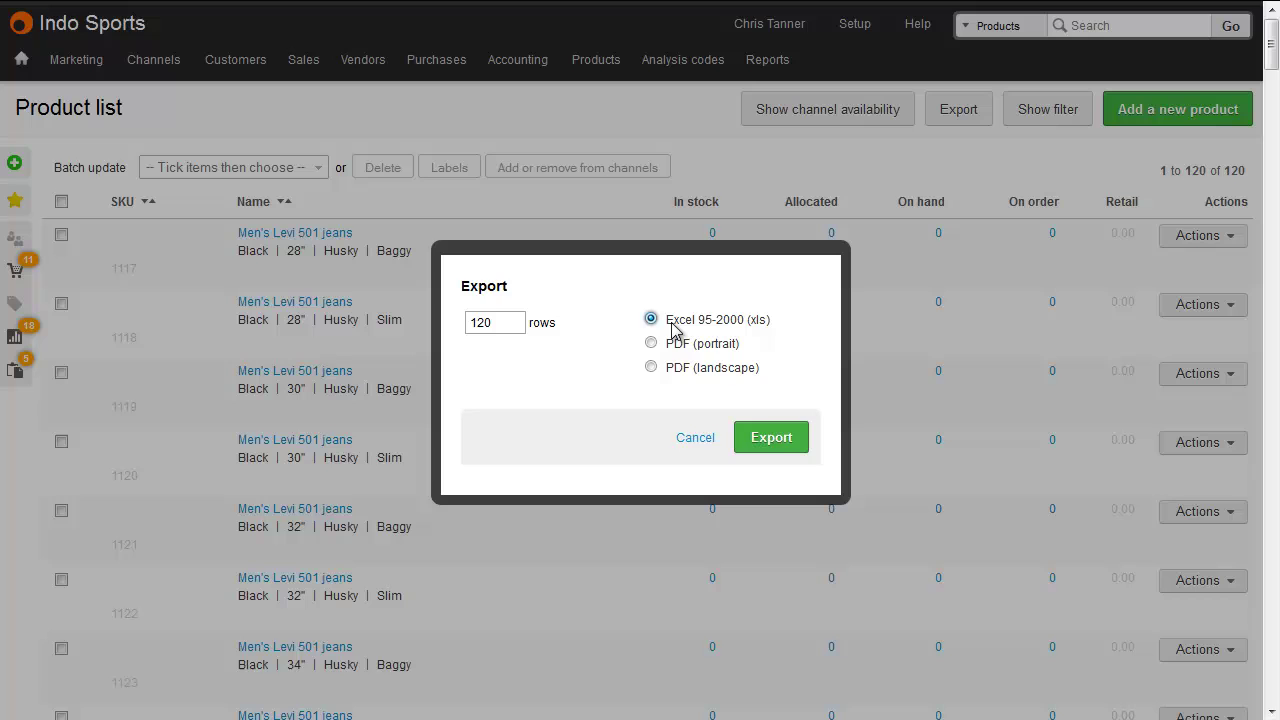
click(771, 438)
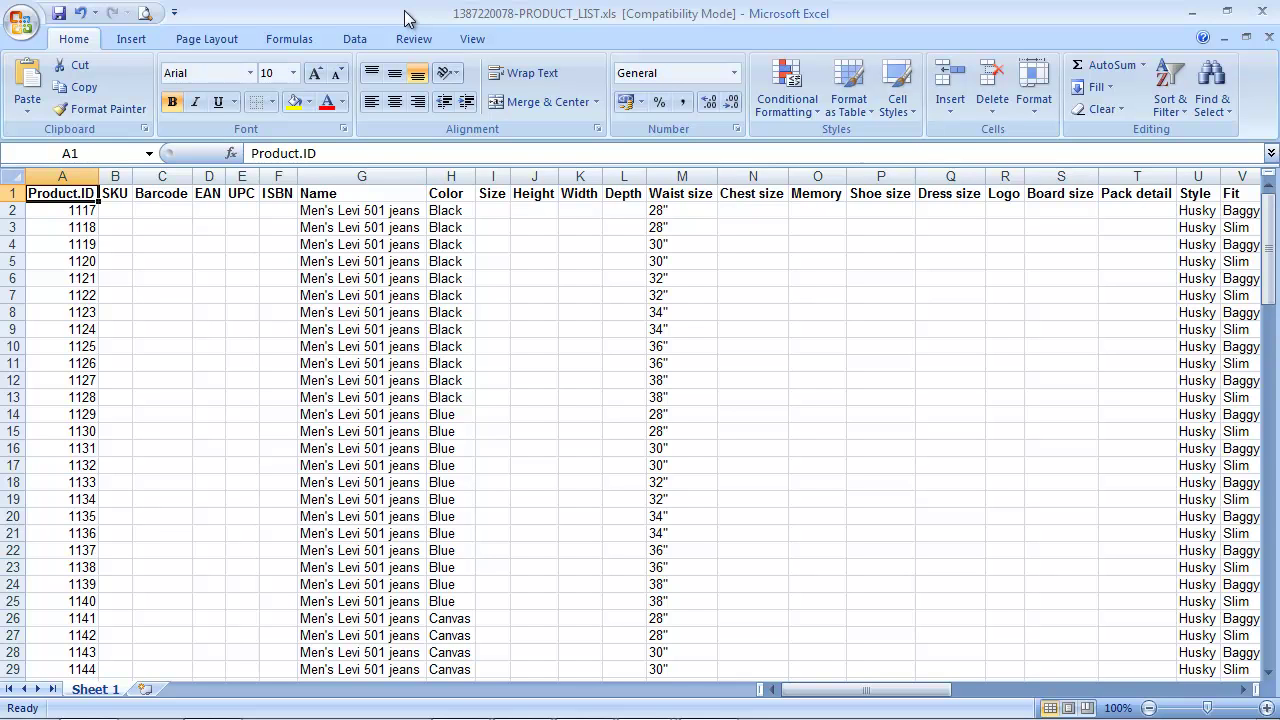
Step: Select the Product.ID, Name, Color, Waist size, Style and Fit columns to keep
click(64, 176)
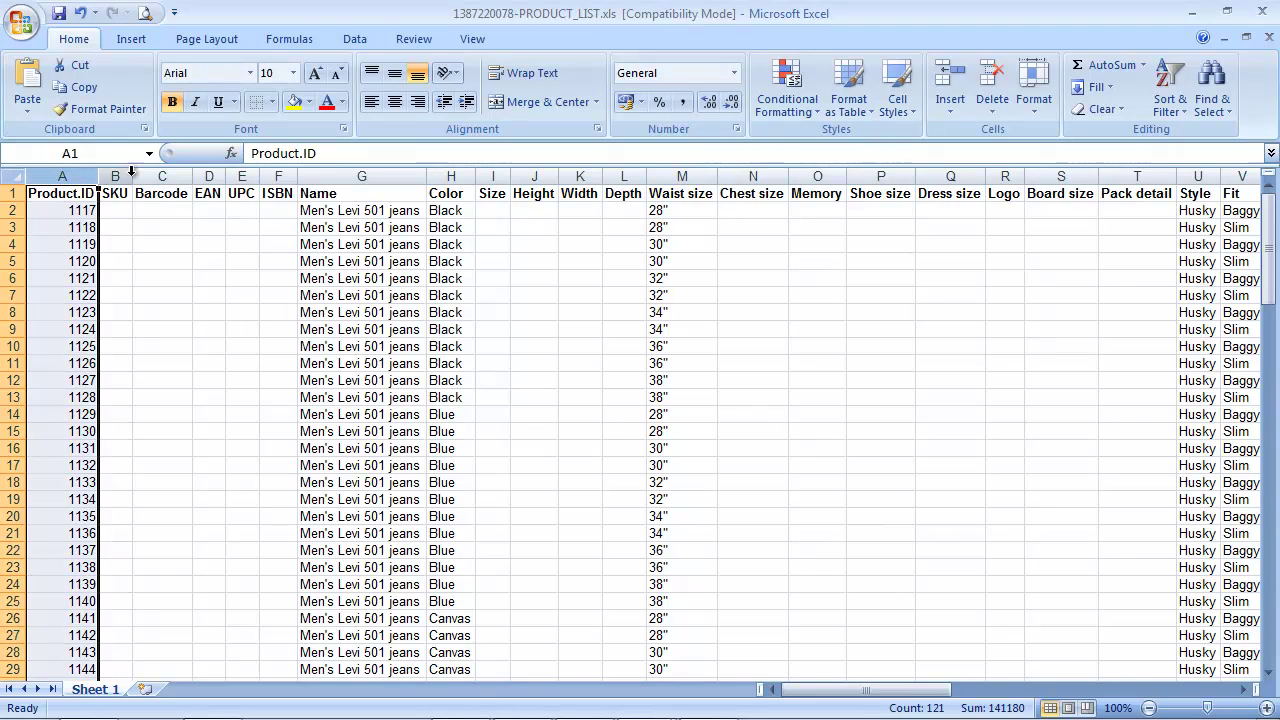
click(330, 176)
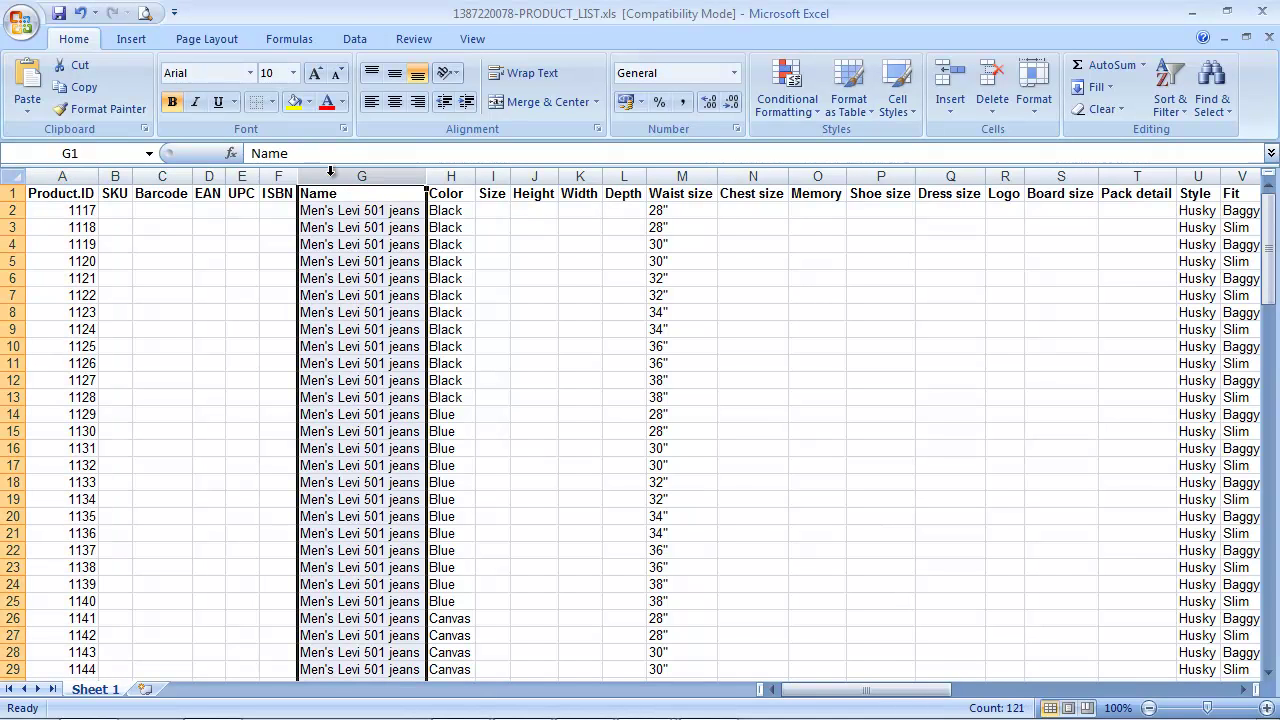
click(447, 176)
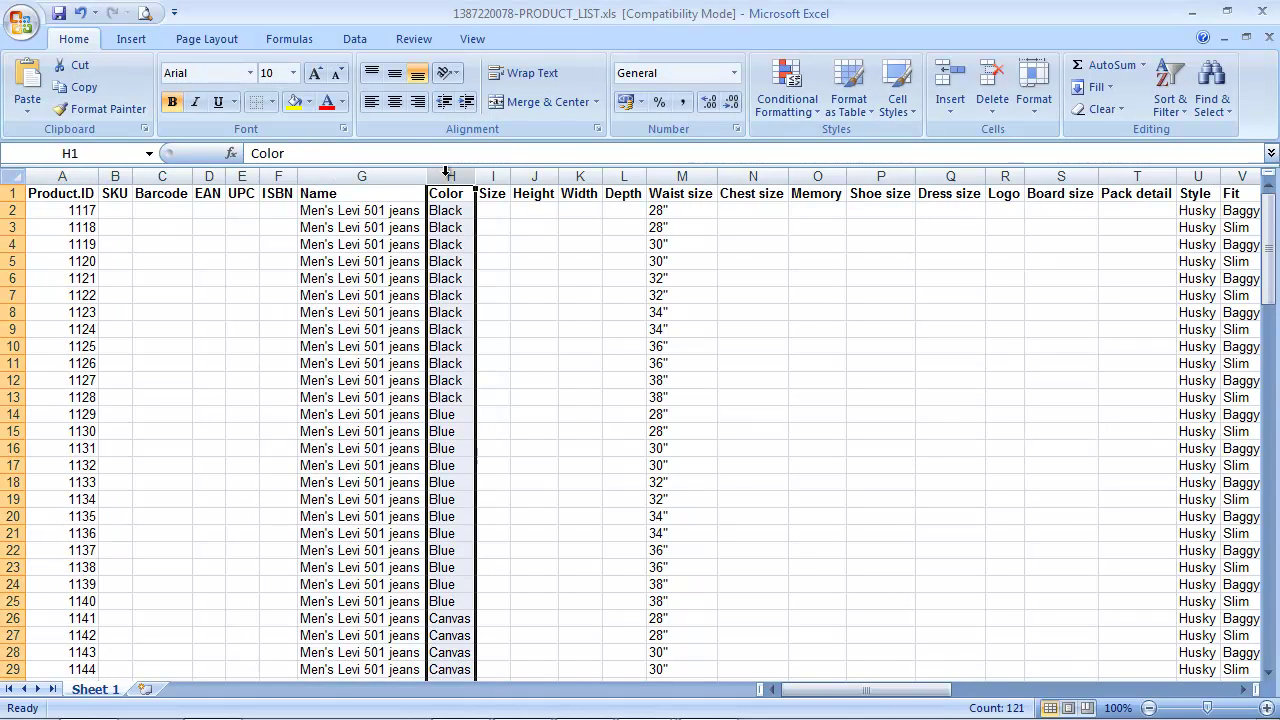
click(655, 176)
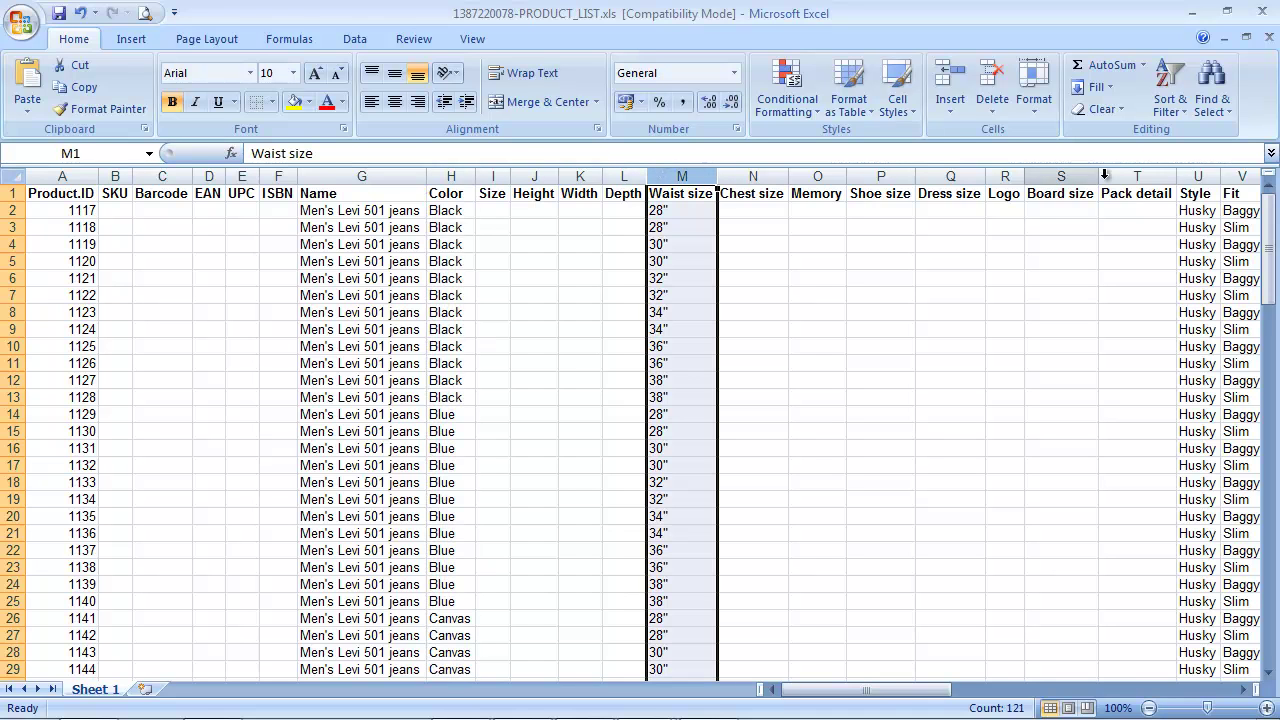
click(1198, 176)
click(1240, 176)
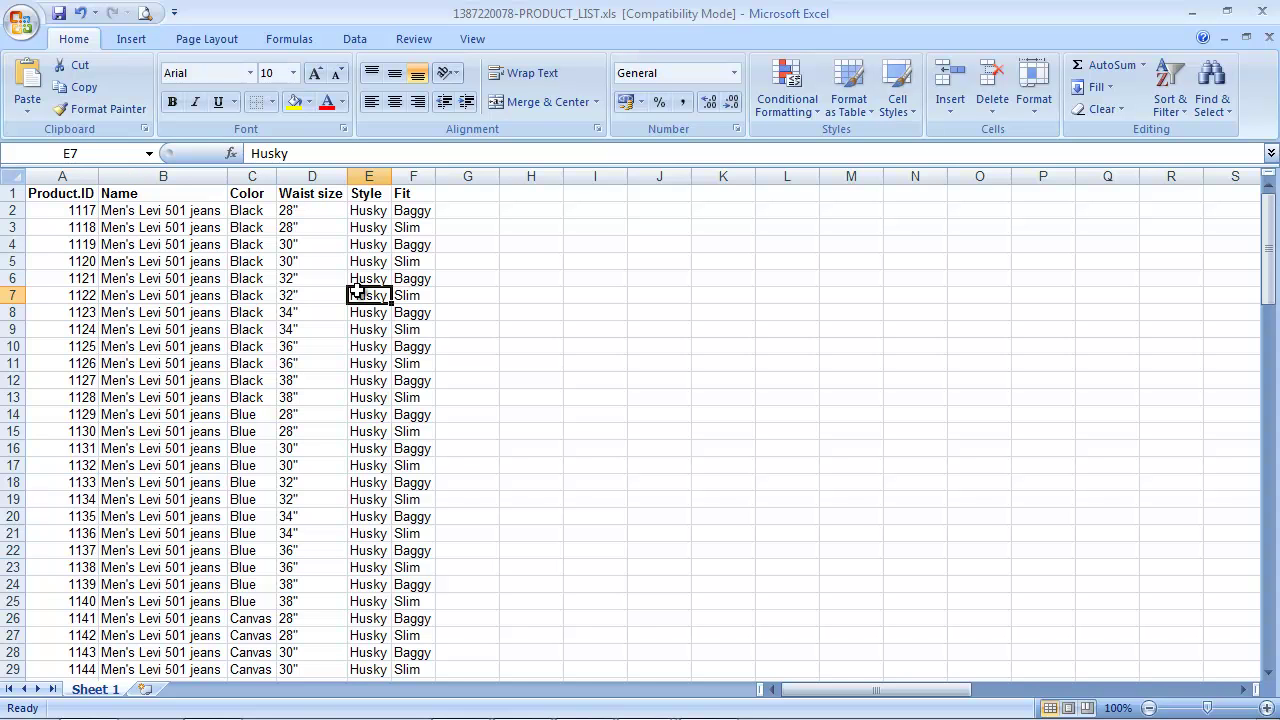
Step: Append each row's fit to its name with =CONCATENATE(B2," ",G2), then delete the Fit column
click(406, 212)
click(410, 228)
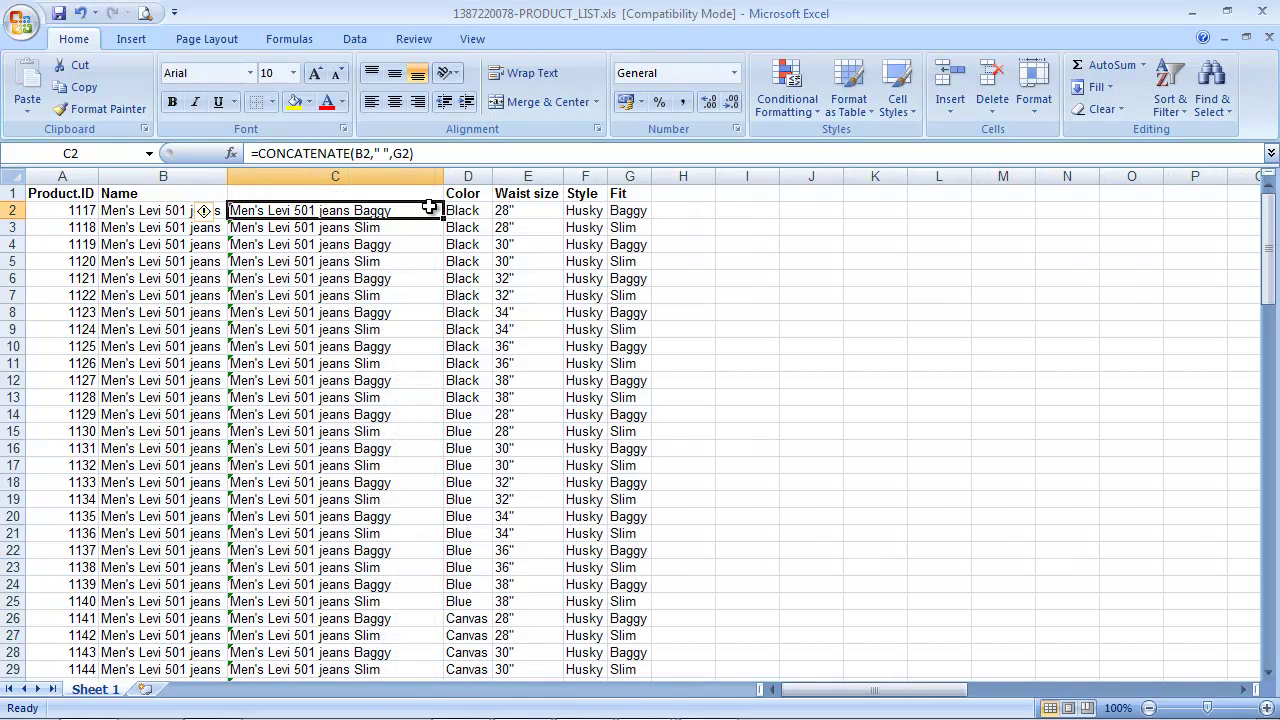
click(134, 207)
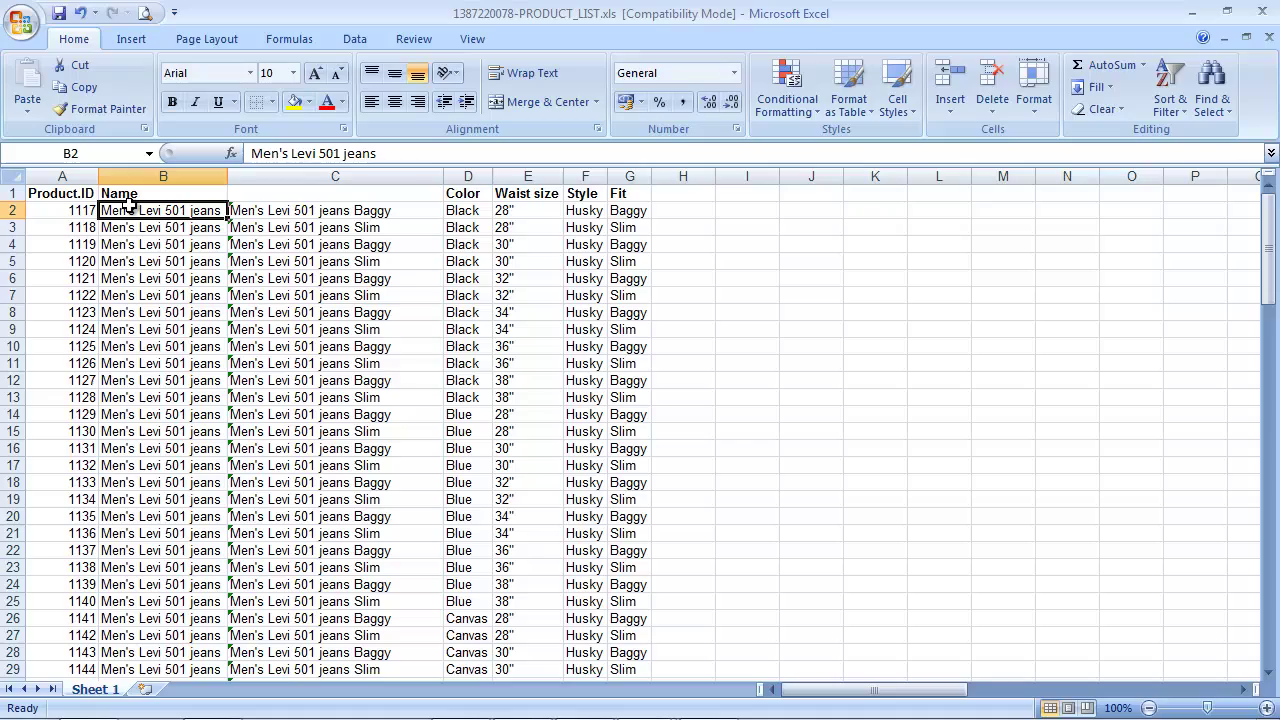
click(628, 208)
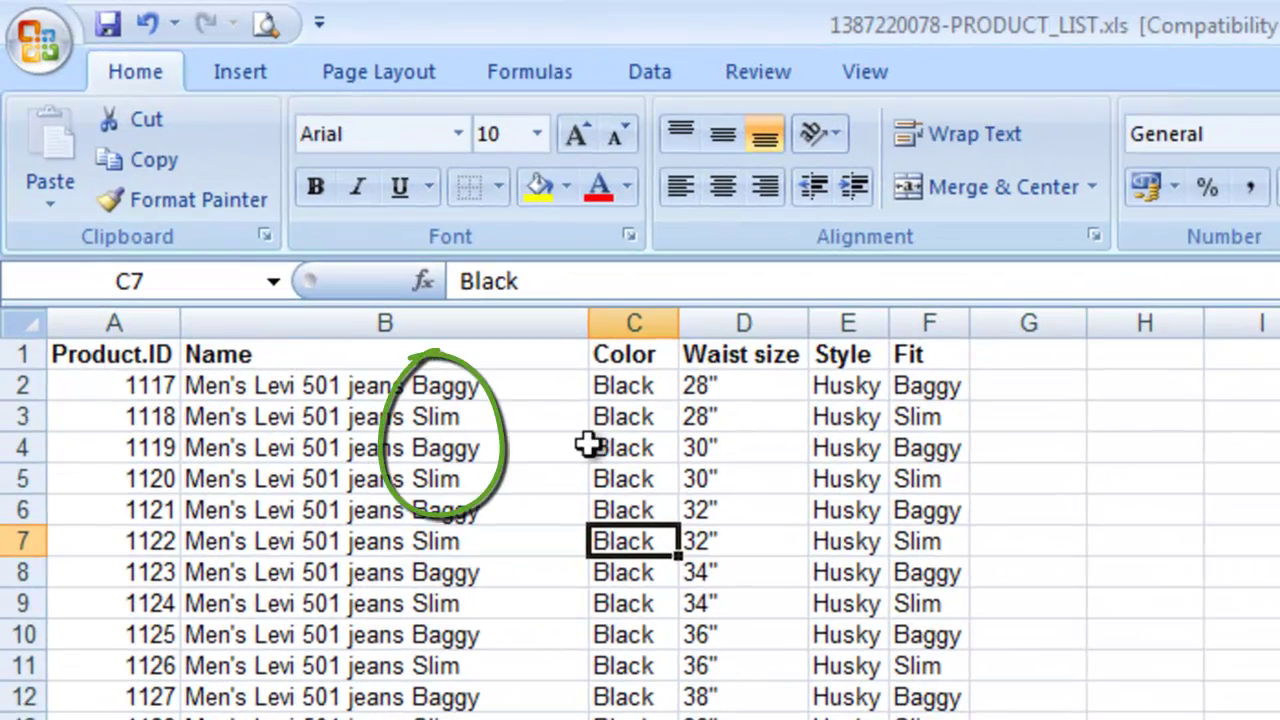
right_click(929, 322)
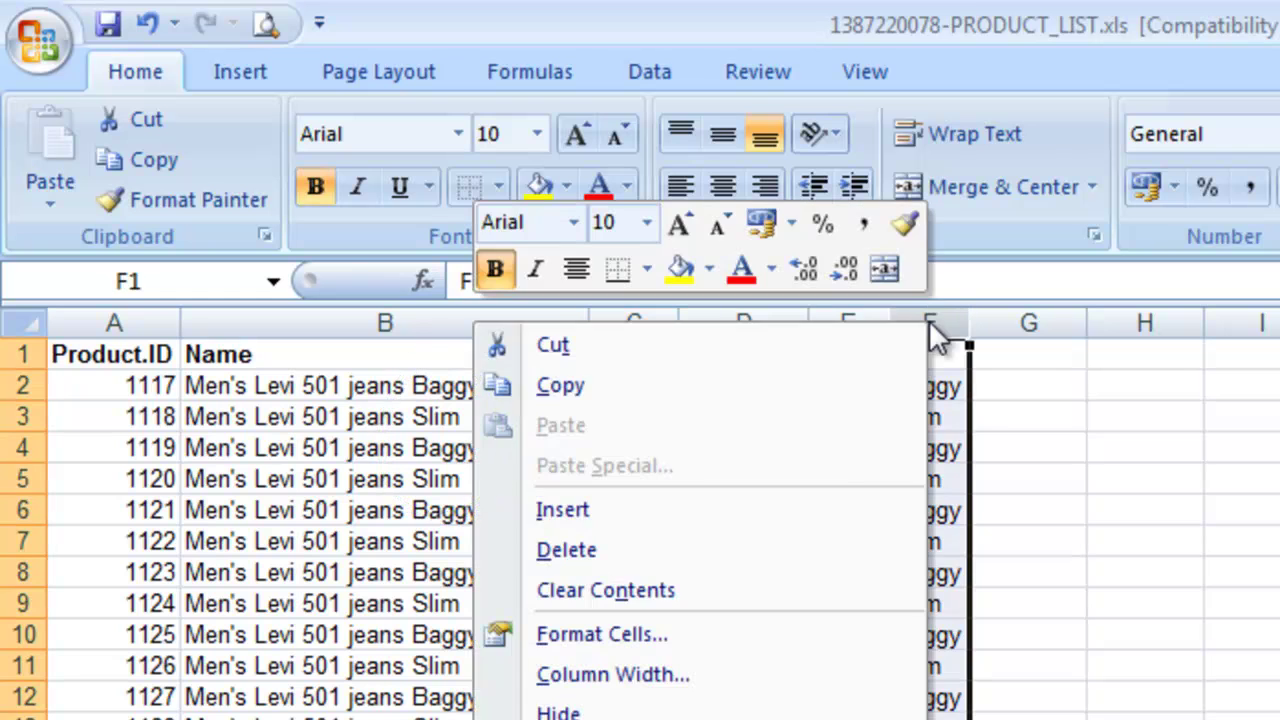
click(818, 550)
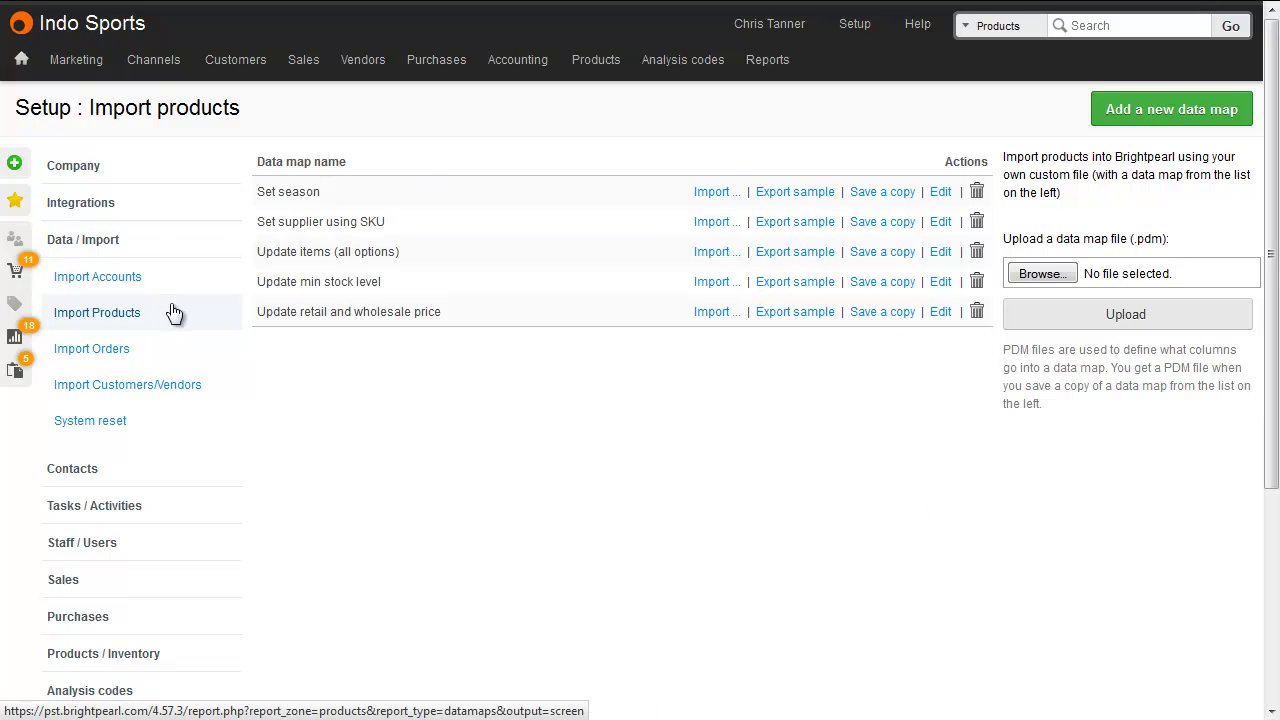
Step: Start a data map named 'Update demo', drop SKU, Brand and Category, and put Product.ID first
click(1136, 115)
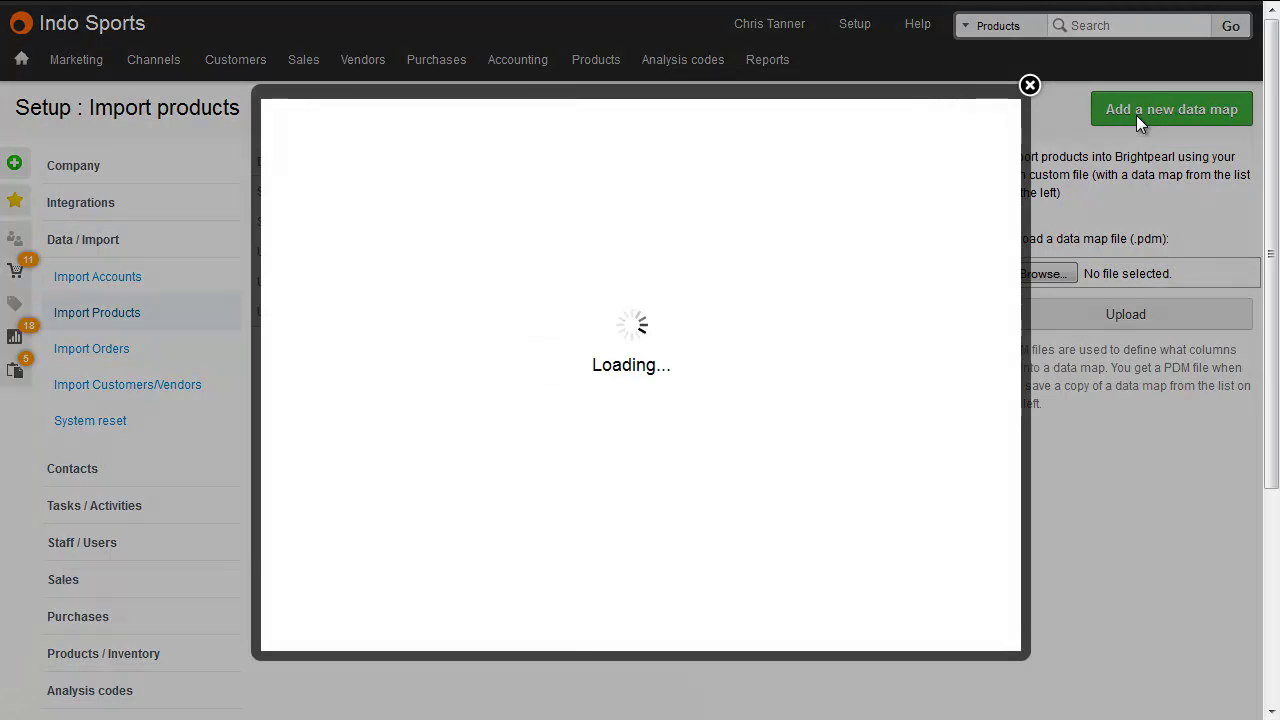
click(678, 207)
text(Update )
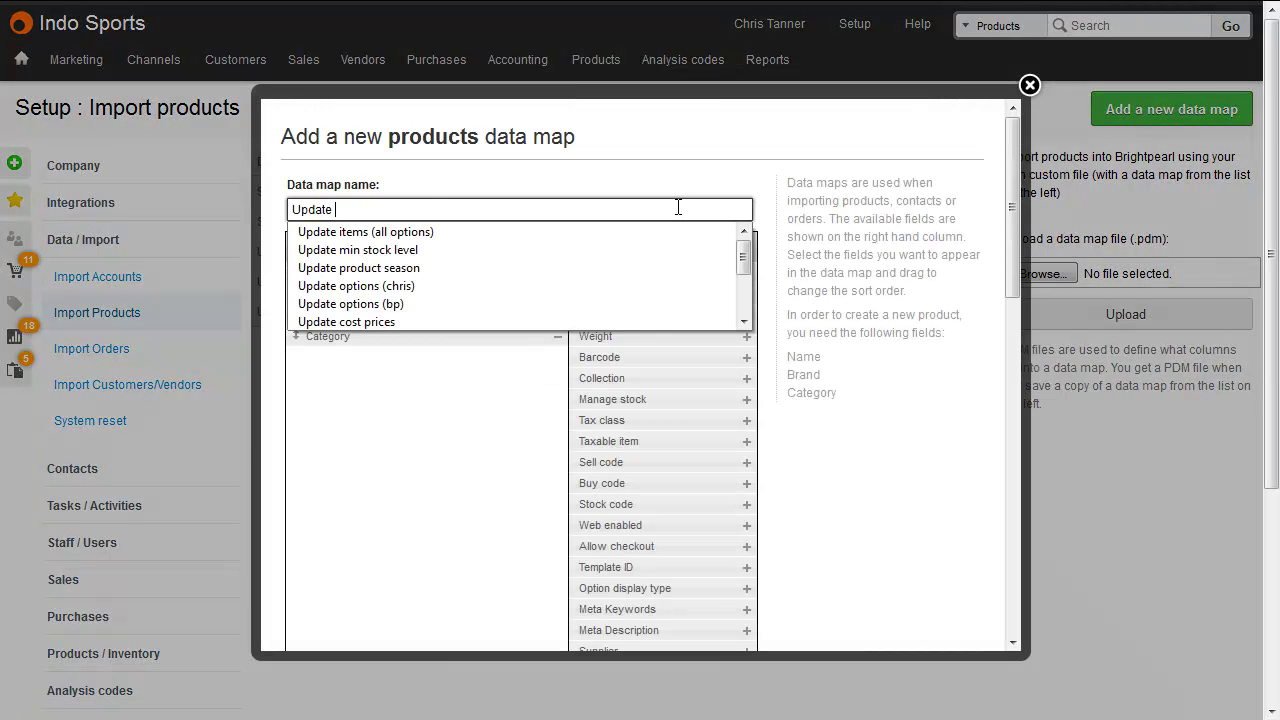
text(demo)
click(557, 273)
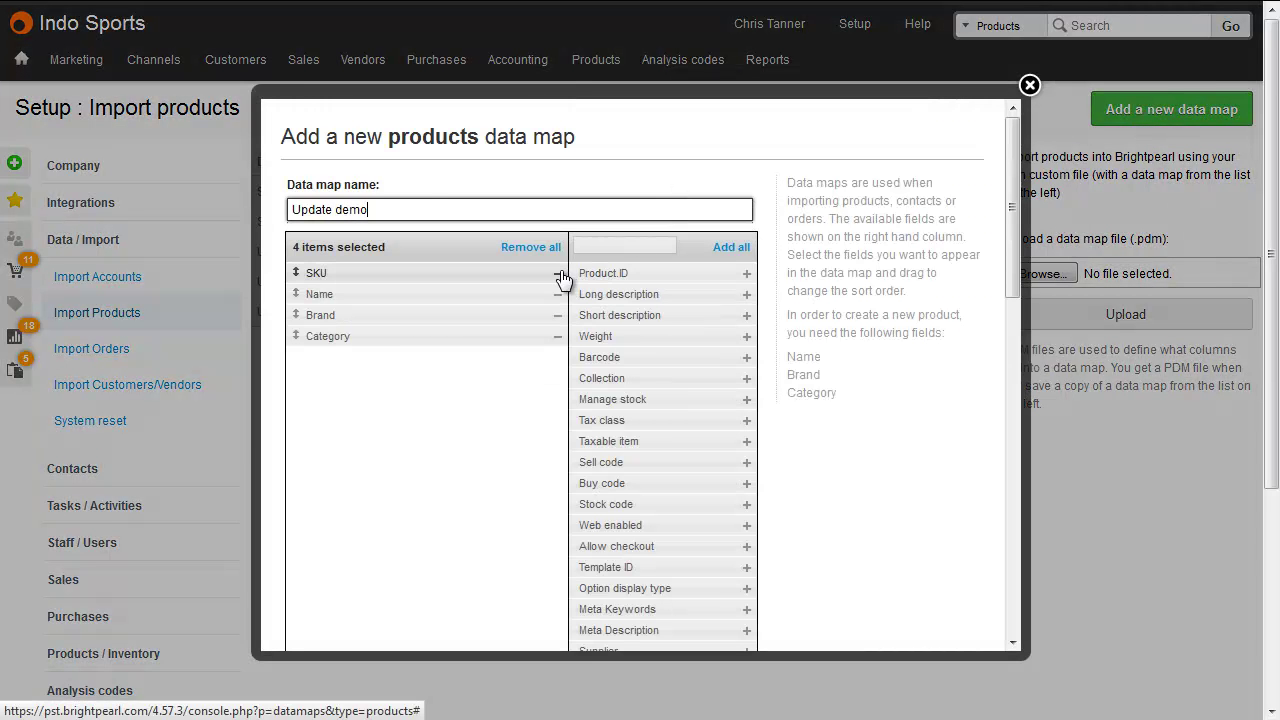
click(557, 294)
click(557, 296)
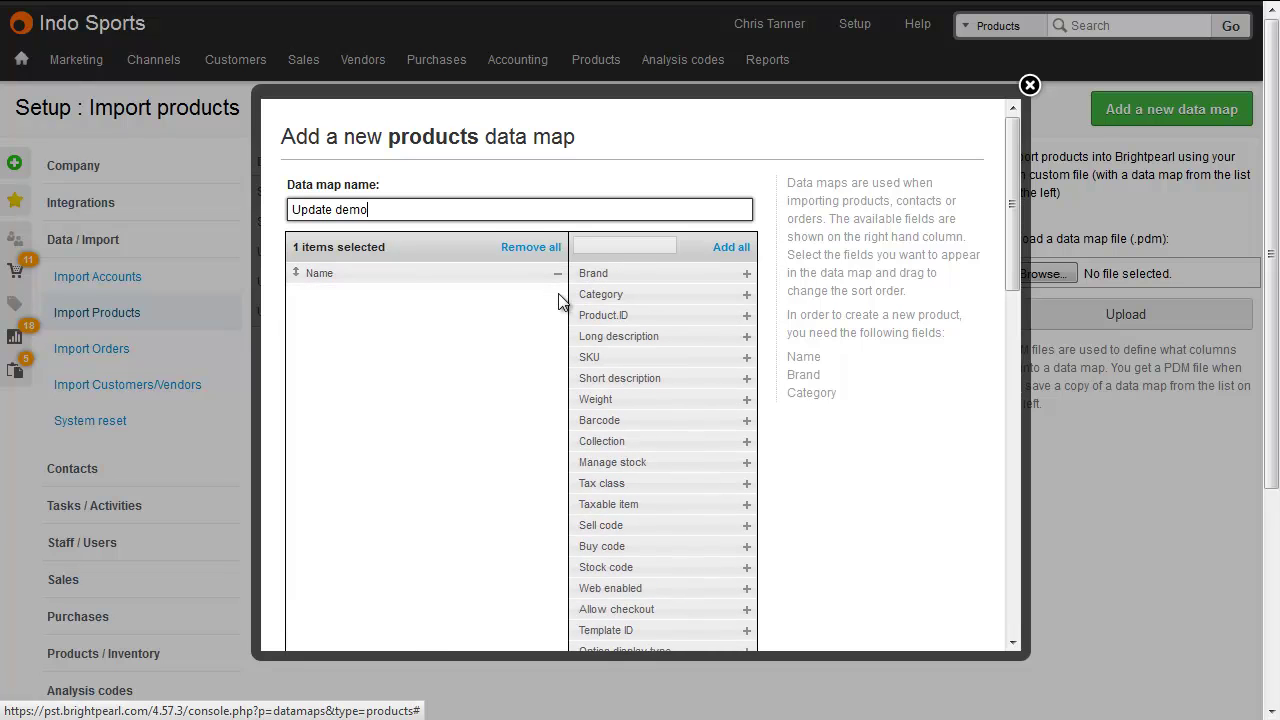
click(746, 316)
drag(440, 296, 434, 273)
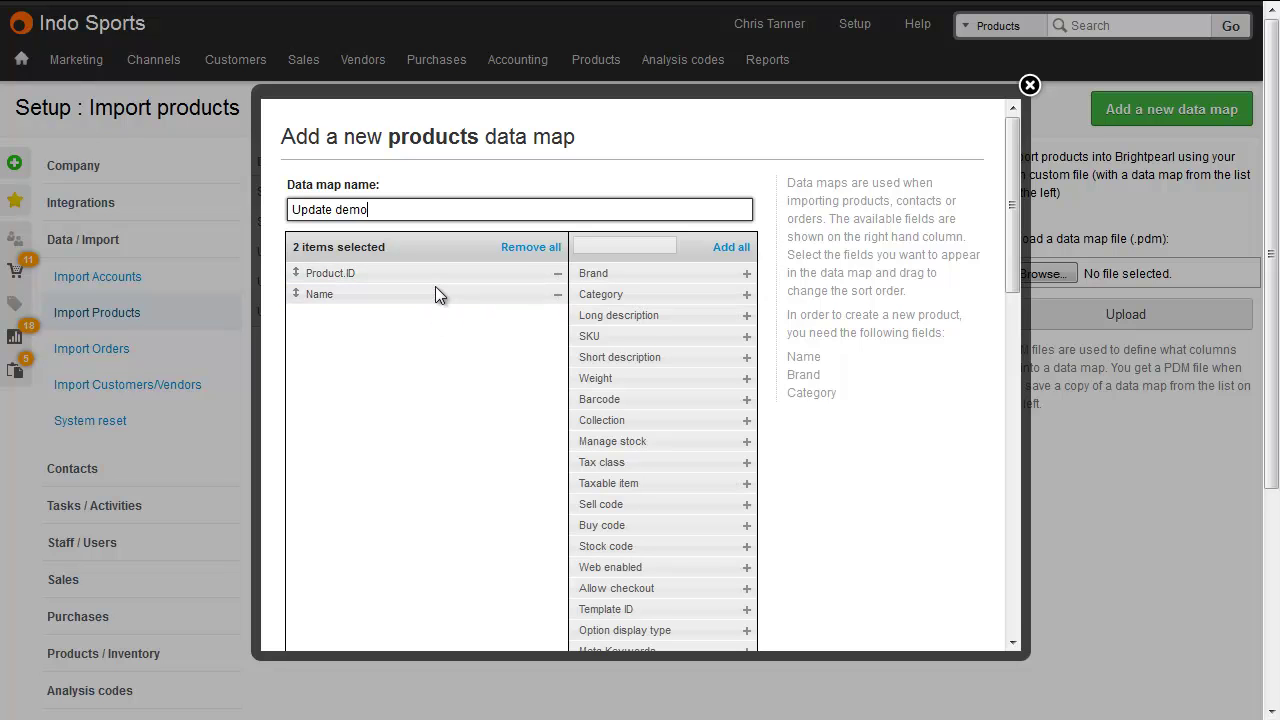
Step: Add Color, Waist size and Style to the Update demo map and save it
drag(1011, 255, 1008, 560)
click(747, 230)
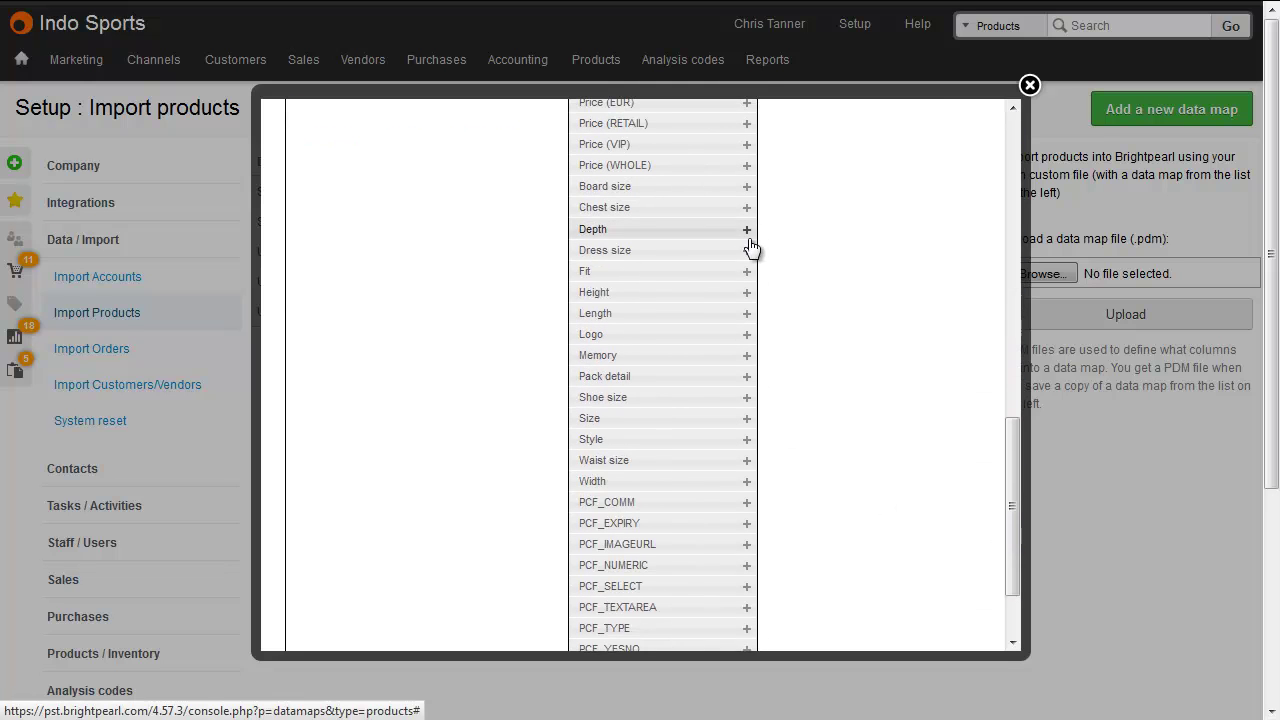
click(747, 460)
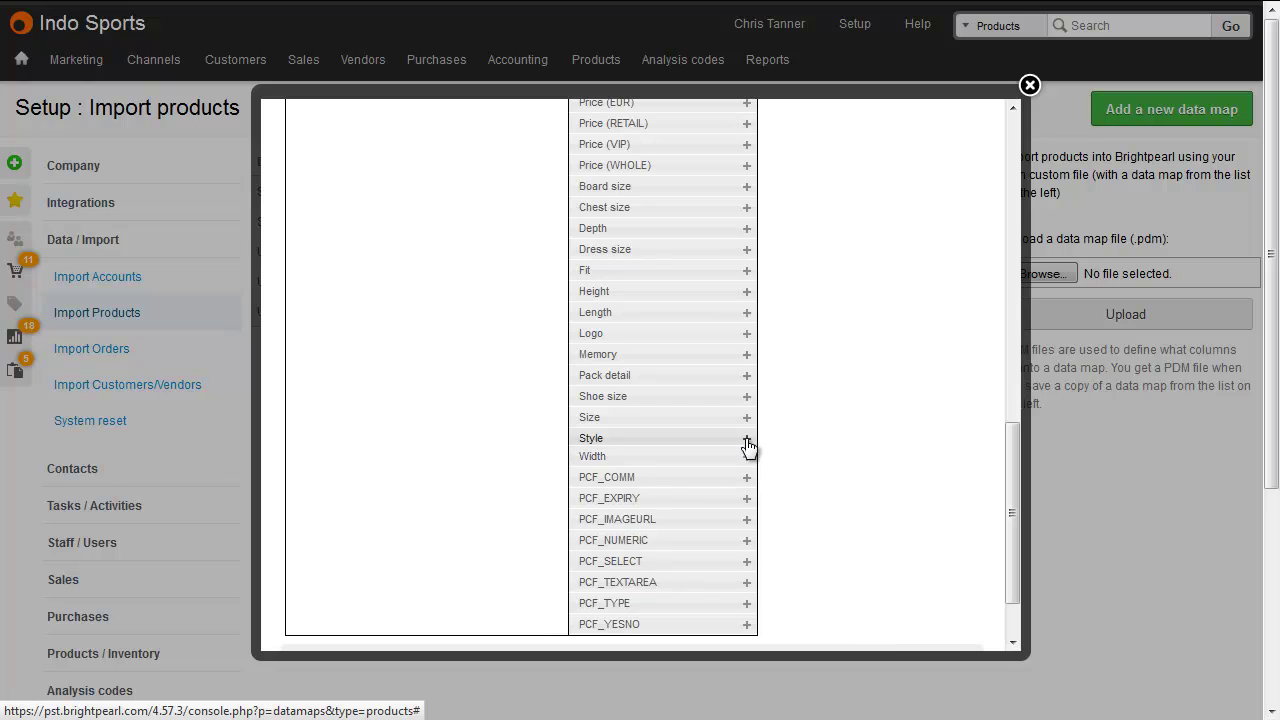
click(747, 440)
scroll(899, 481, down, 1)
click(940, 594)
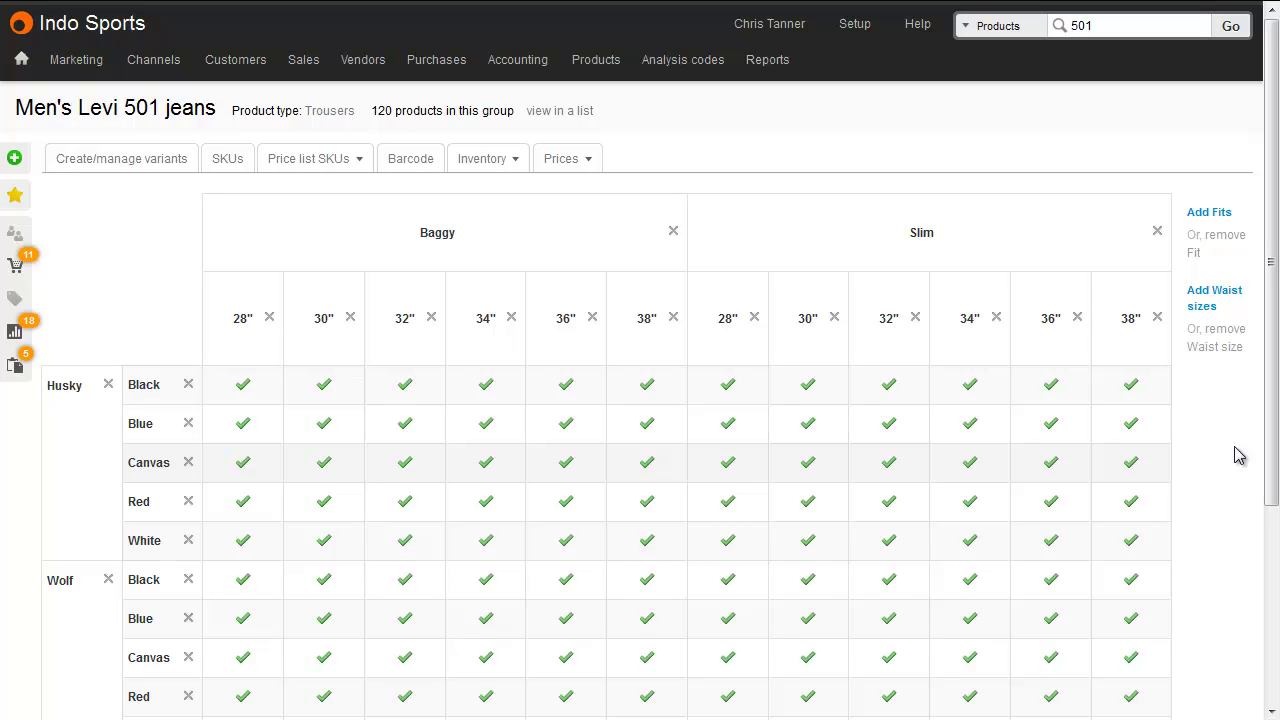
Step: Remove Fit as an option of the Men's Levi 501 jeans group and confirm
click(1227, 249)
click(858, 306)
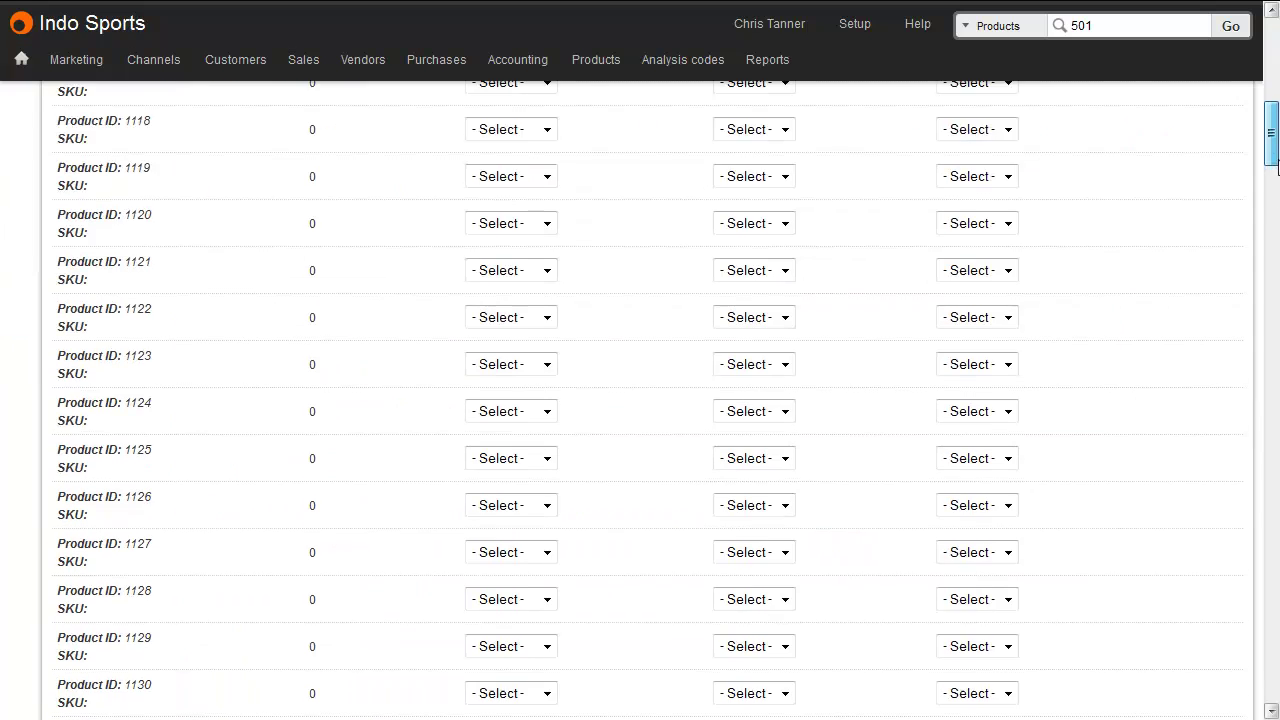
Step: Upload update items.xls with Import values and Update only on, Skip items not found off
scroll(640, 400, down, 7)
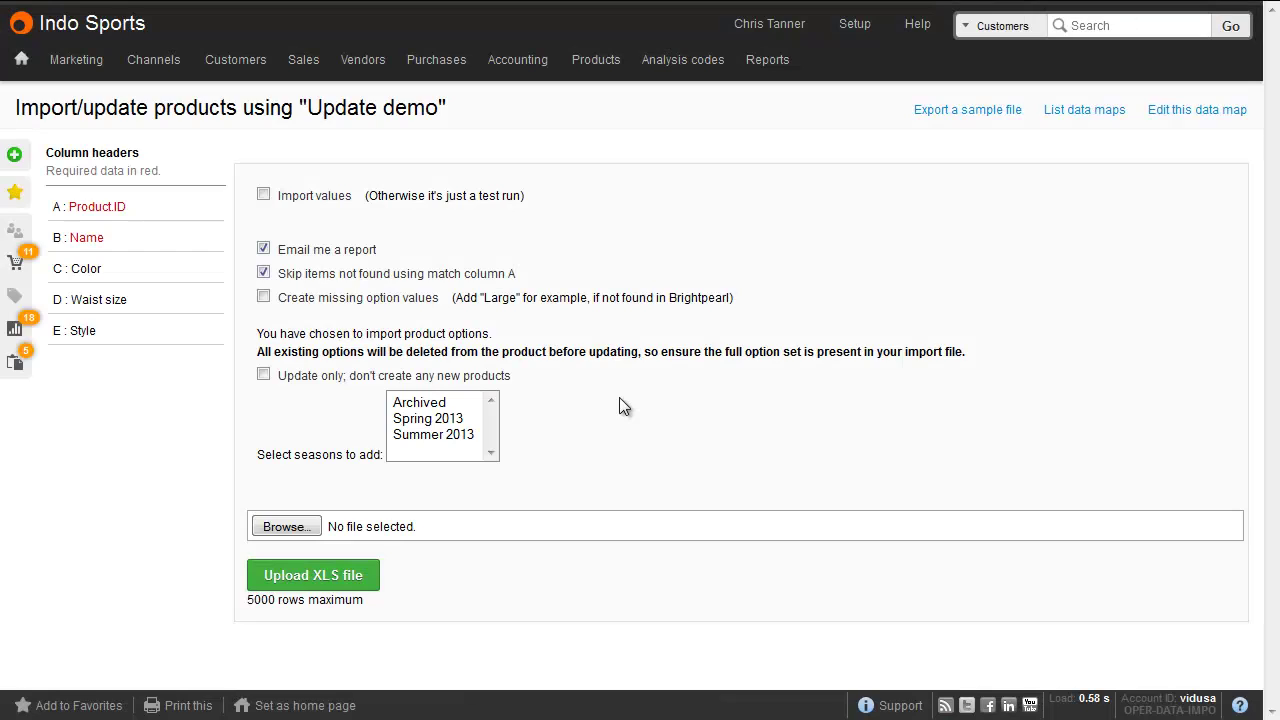
click(318, 201)
click(337, 274)
click(334, 374)
click(284, 527)
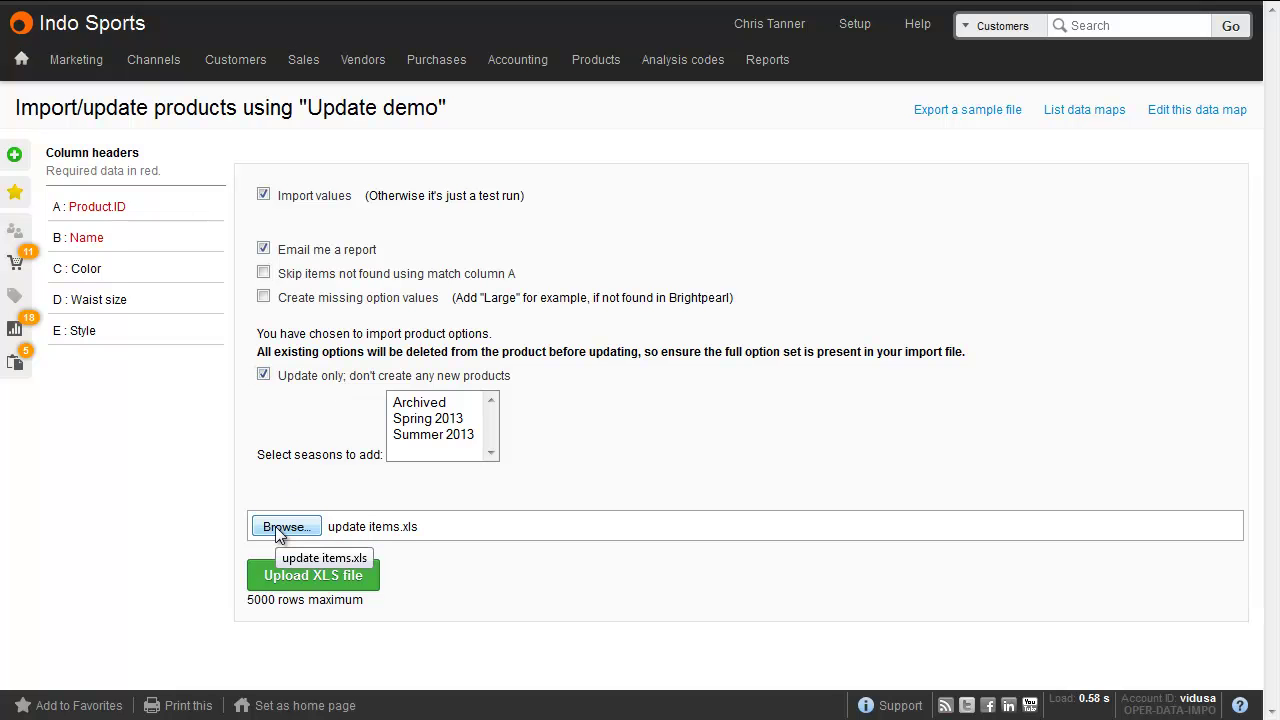
click(291, 575)
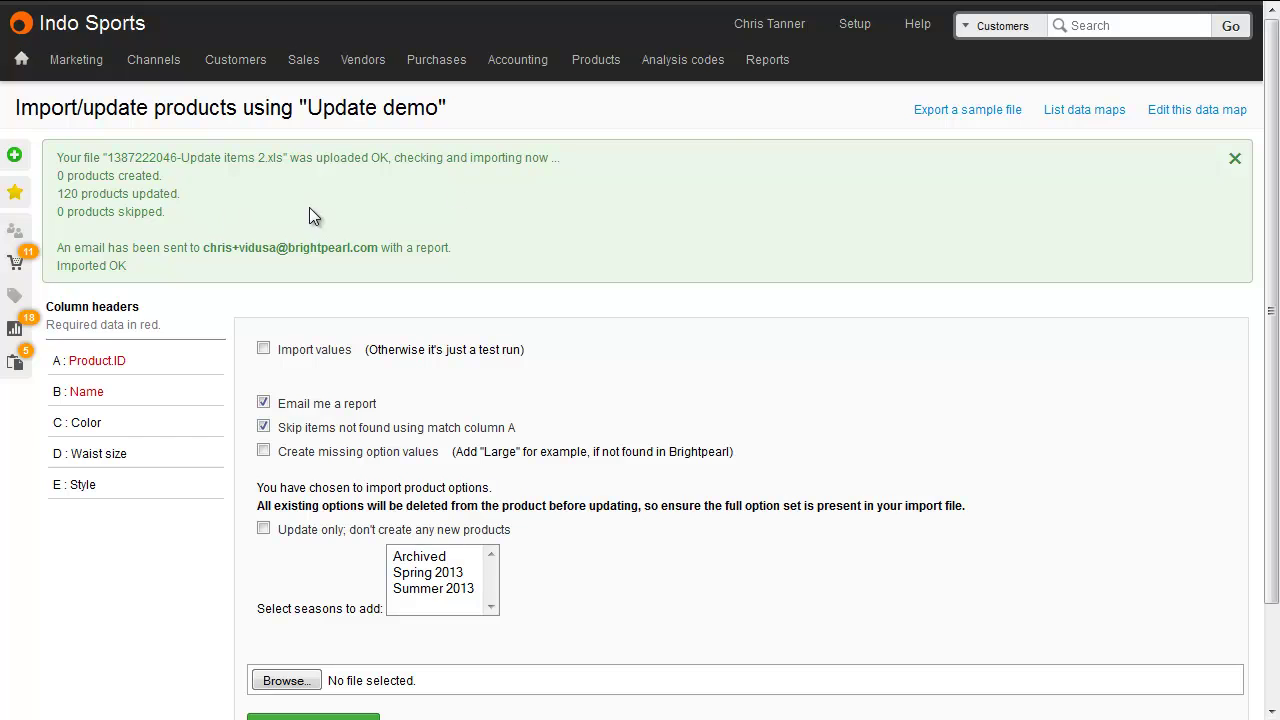
Step: Search products for 501, scroll the results, and open the Actions menu on a Slim Wolf row
click(994, 26)
click(1000, 108)
click(1230, 30)
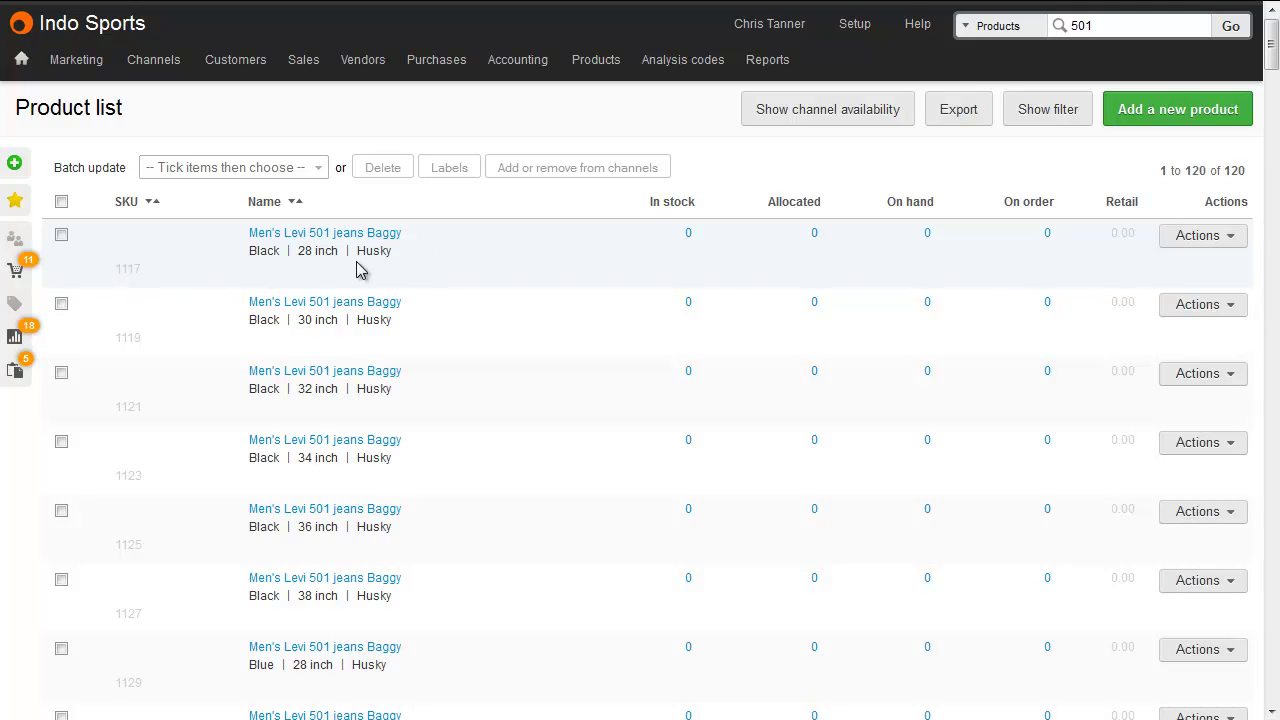
drag(1270, 55, 1271, 591)
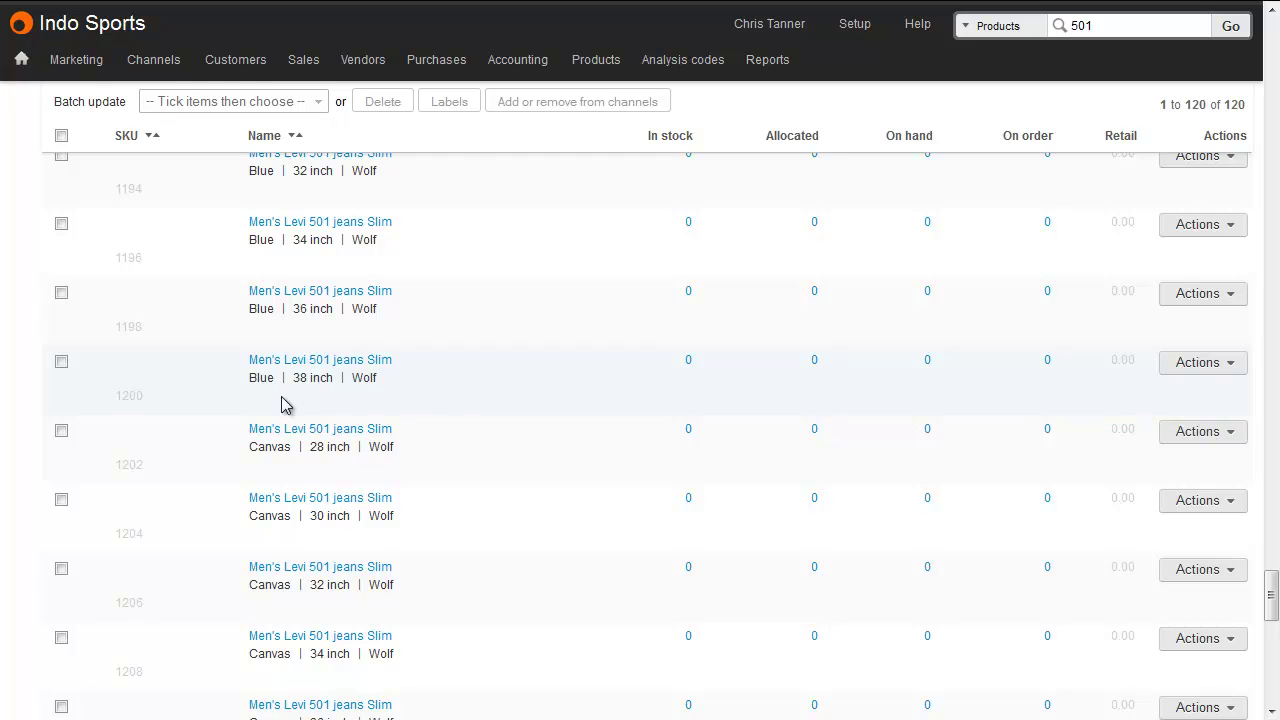
click(1196, 365)
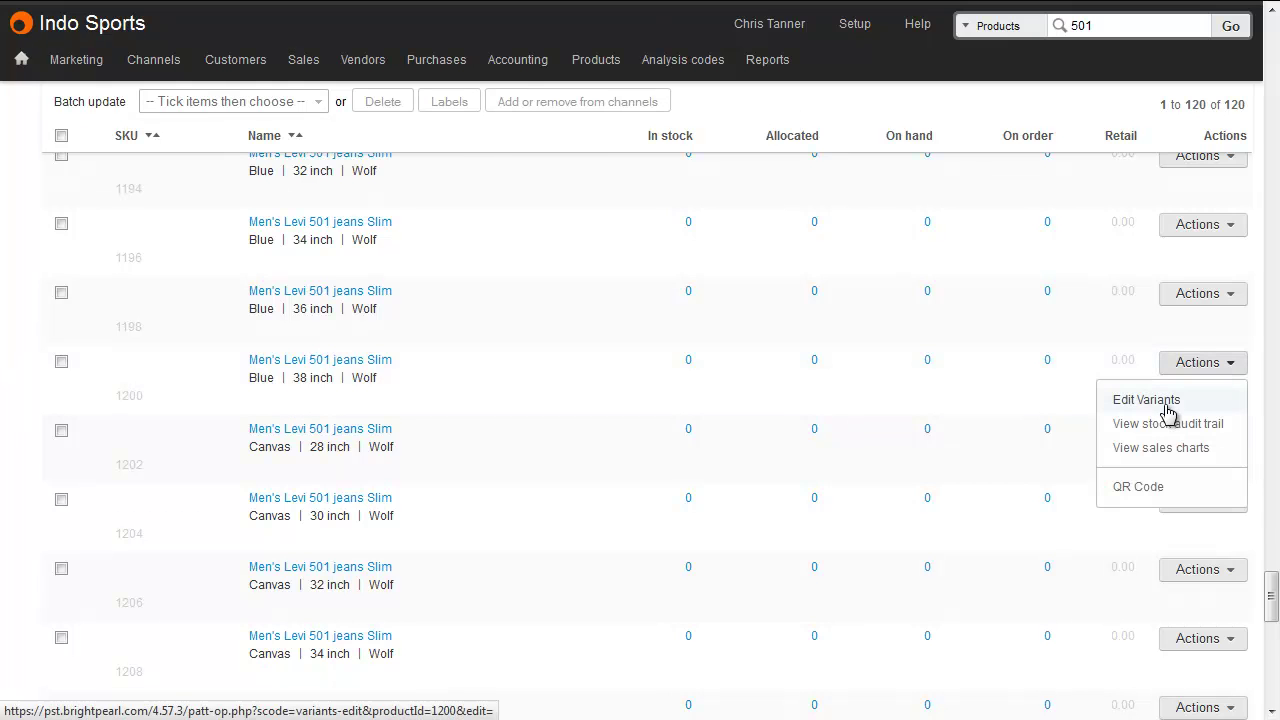
Step: Choose Edit Variants to show the Slim group's 60 products across Husky and Wolf styles
click(1168, 411)
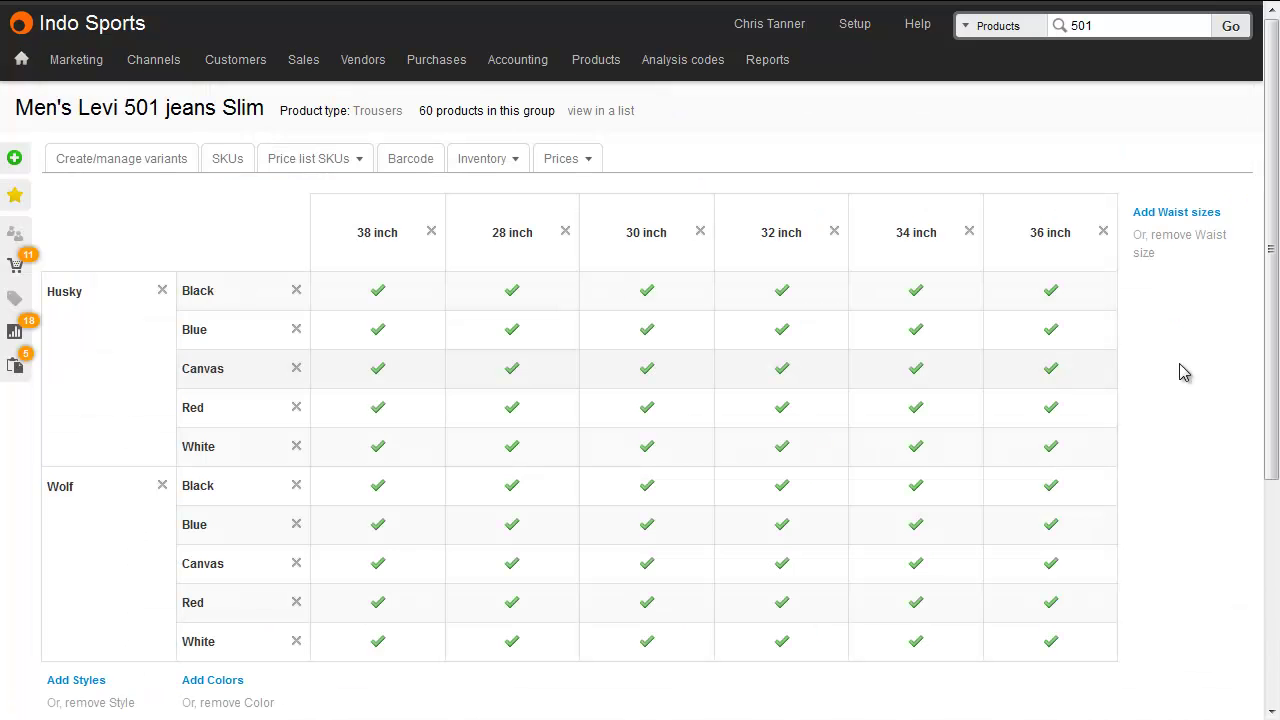